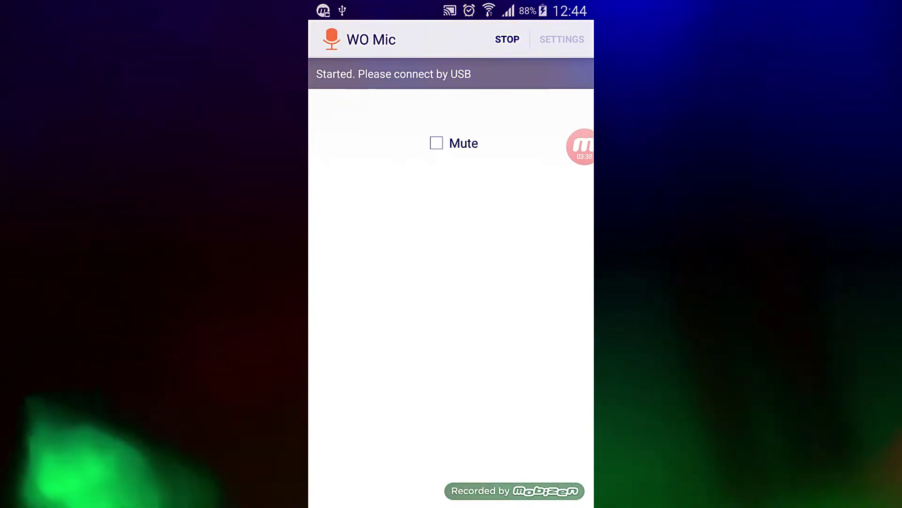
left_click(580, 146)
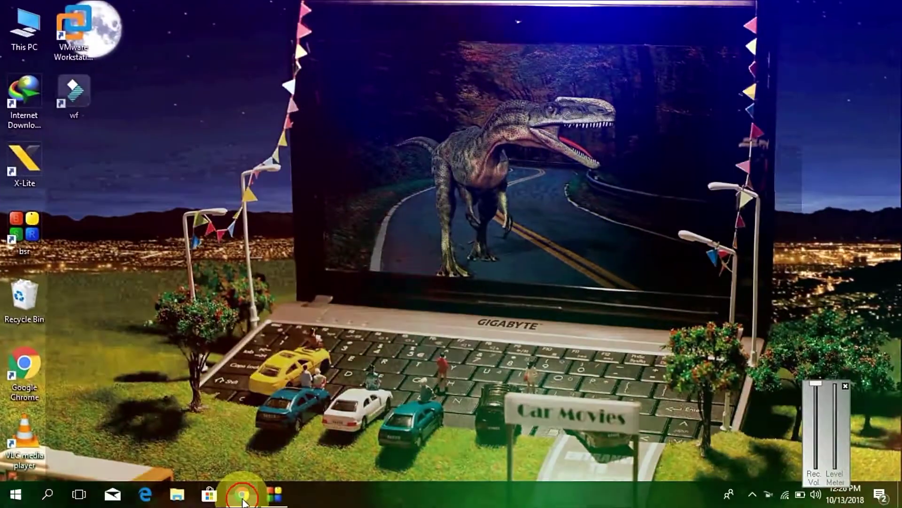
- Switch to Chrome and search Google for "wo mic"
left_click(243, 497)
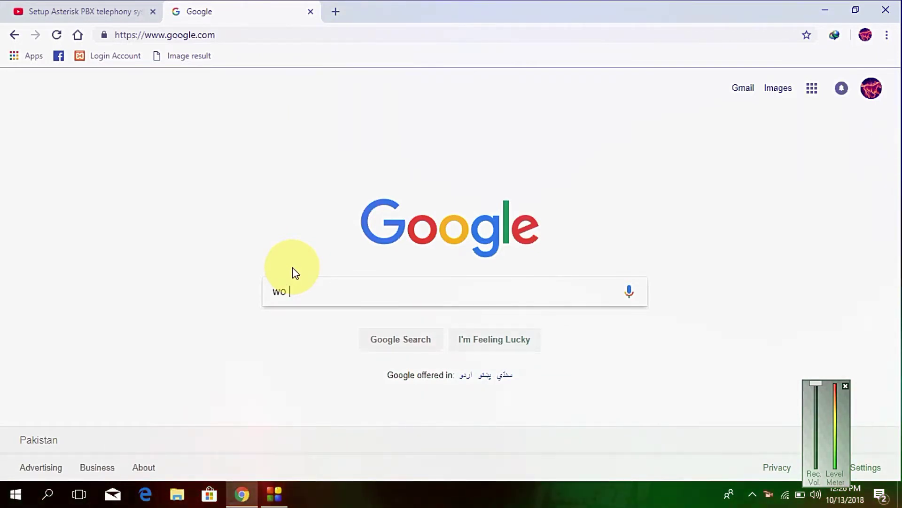
type("wo ")
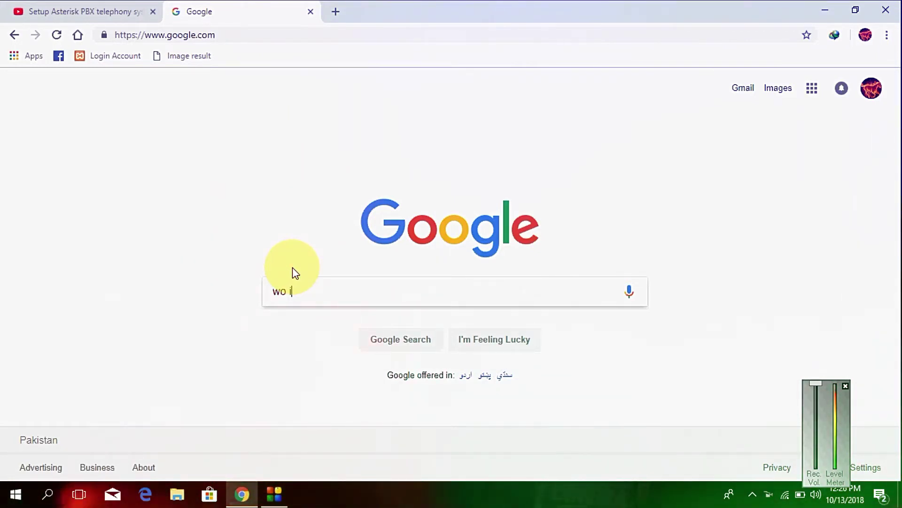
type("mic")
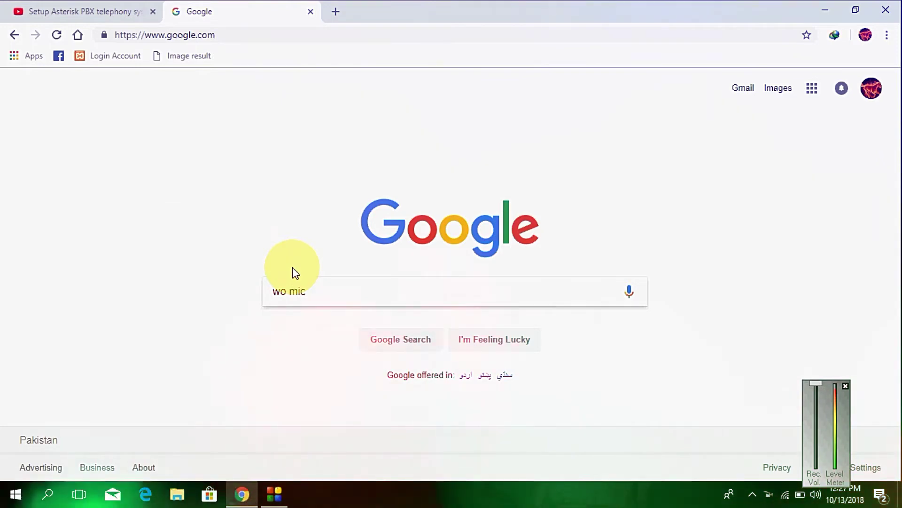
key("Return")
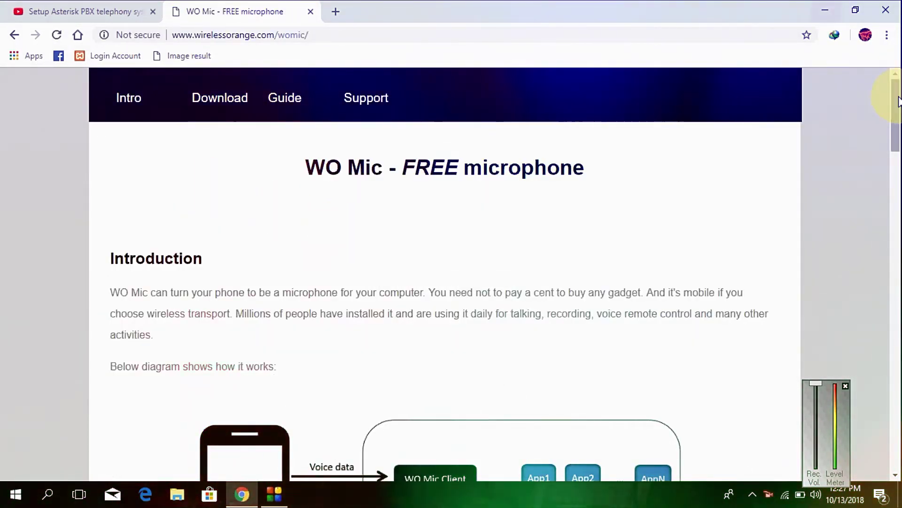
- Download the Windows WO Mic client program from the Download and Install section of wirelessorange.com/womic
left_click_drag(899, 101, 900, 267)
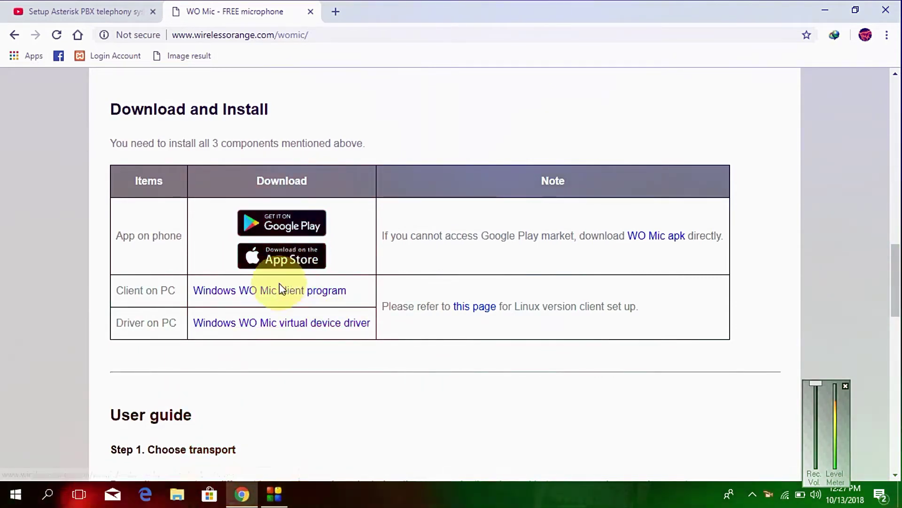
scroll(602, 278, "down", 2)
left_click(299, 196)
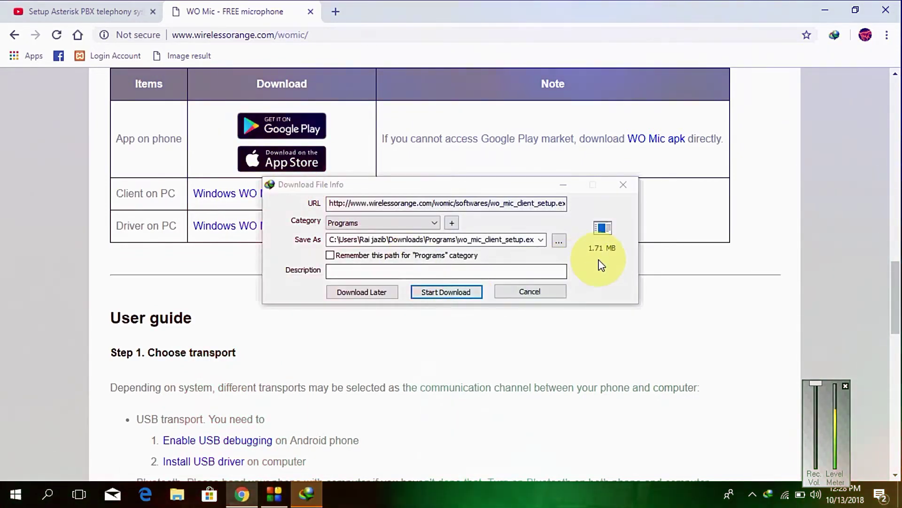
left_click(431, 293)
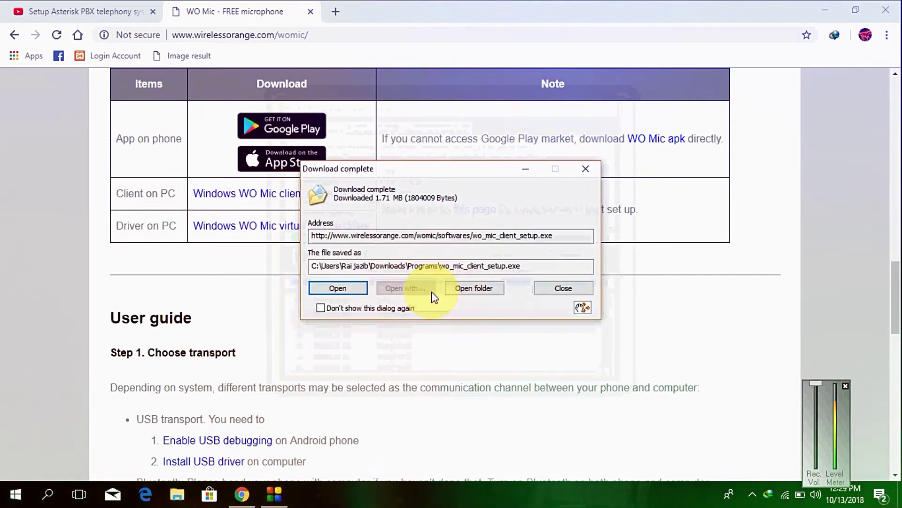
- Install WO Mic Client with a desktop shortcut in C:\Program Files (x86)\WOMic, and decline the Internet Download Manager update
left_click(345, 290)
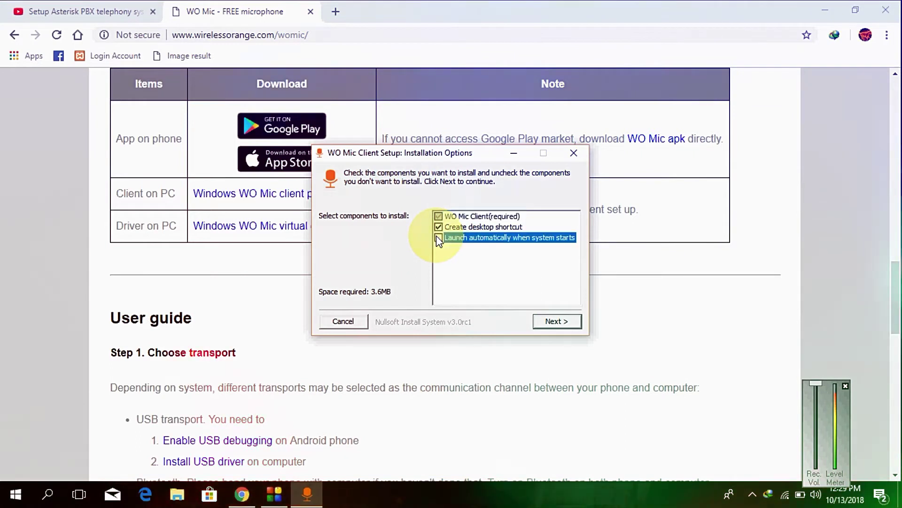
left_click(549, 321)
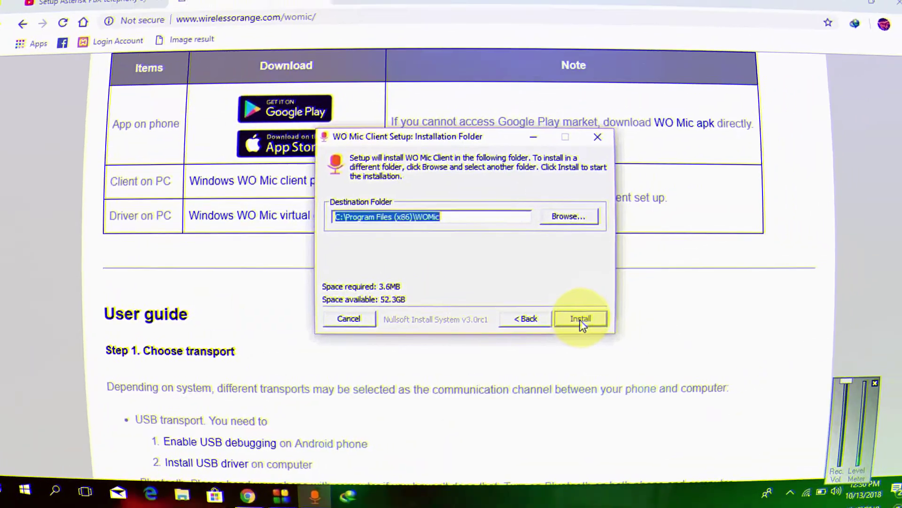
left_click(581, 319)
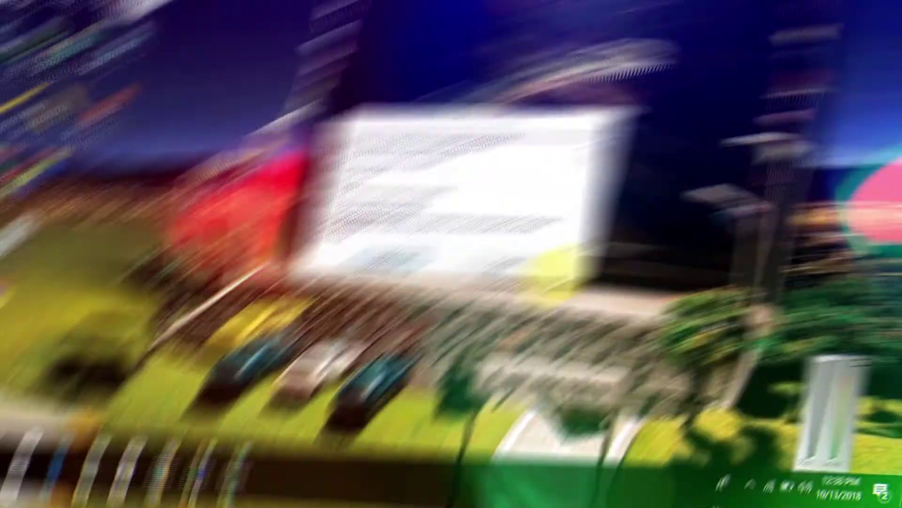
left_click(506, 307)
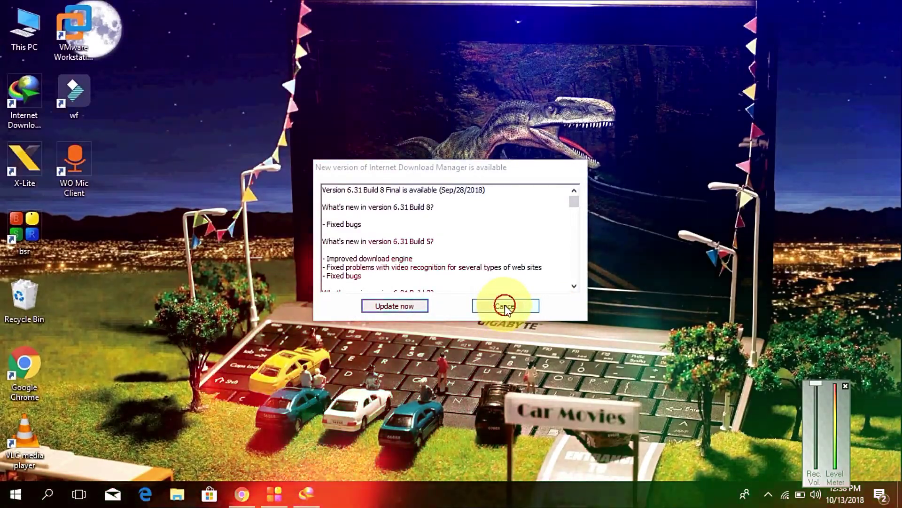
- Check which recording devices are listed in the Windows Sound settings, and close the dialog
left_click(820, 499)
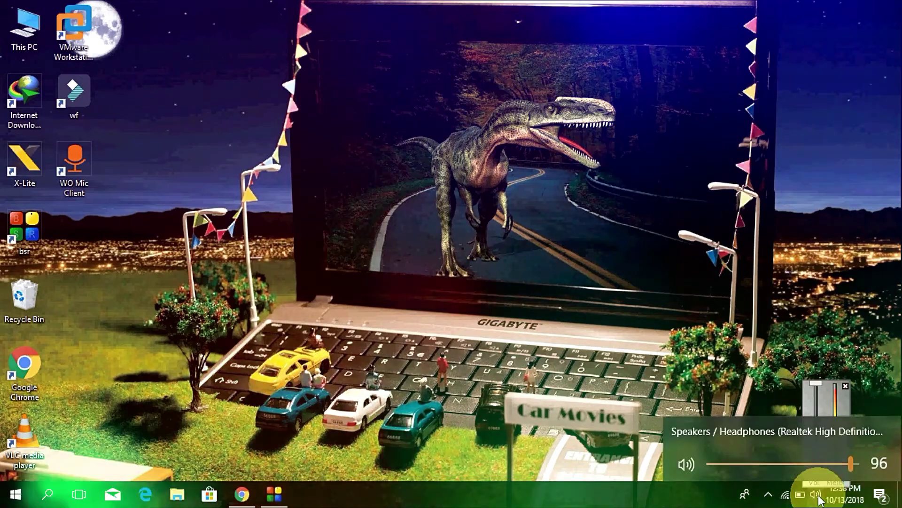
right_click(820, 499)
left_click(789, 455)
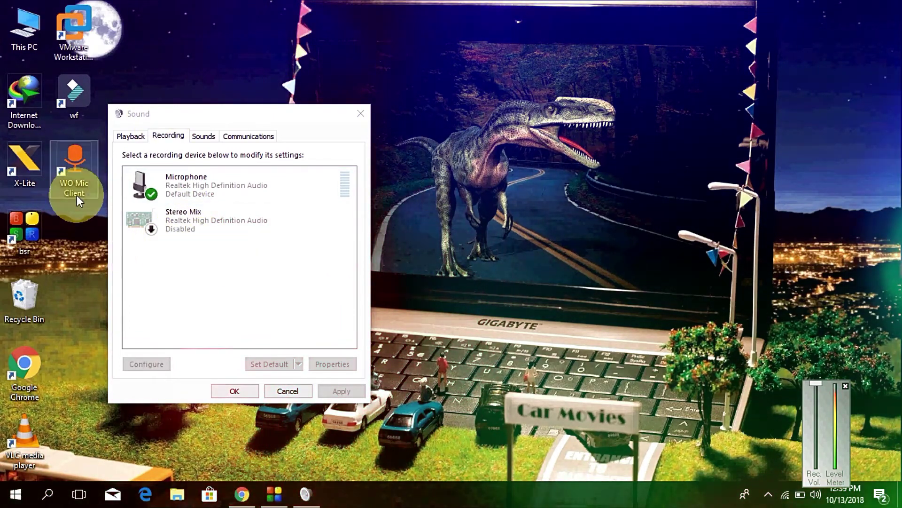
left_click(363, 113)
- Download the Windows WO Mic virtual device driver from the WO Mic page and install its Windows 10 x64 driver
left_click(237, 502)
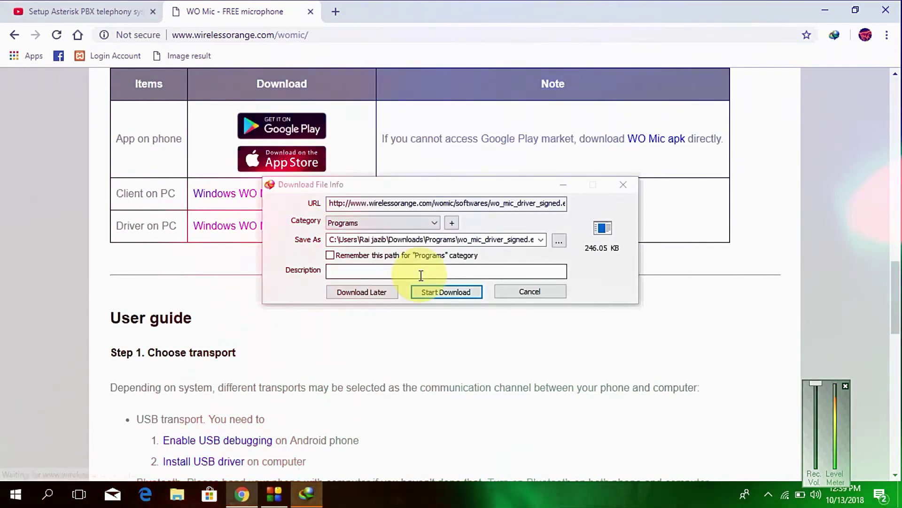
left_click(450, 291)
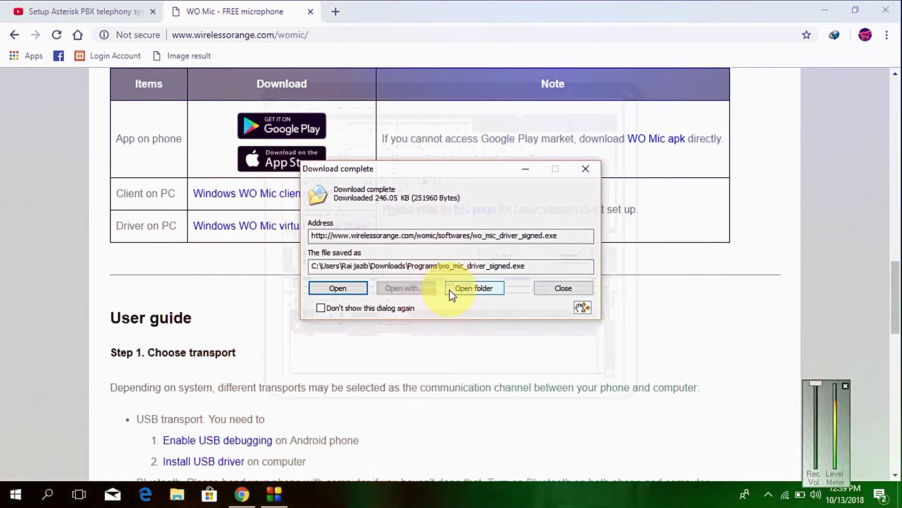
left_click(327, 289)
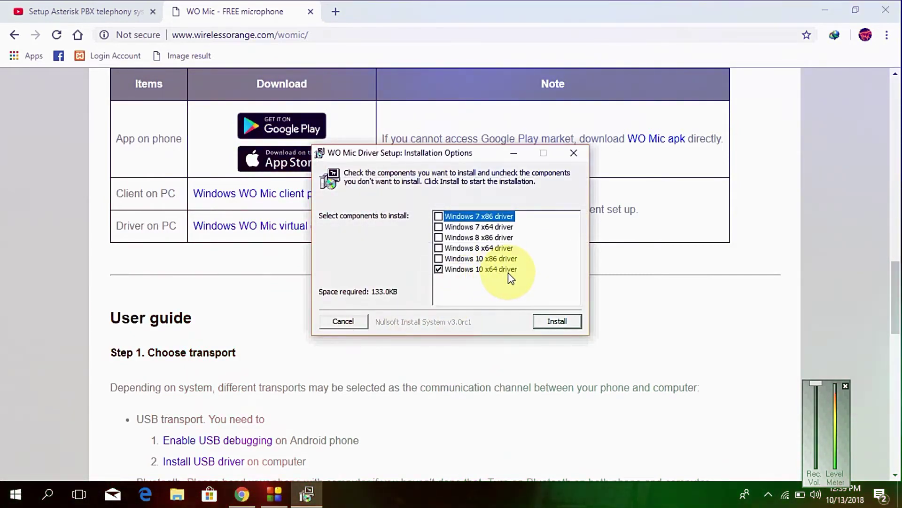
left_click(551, 325)
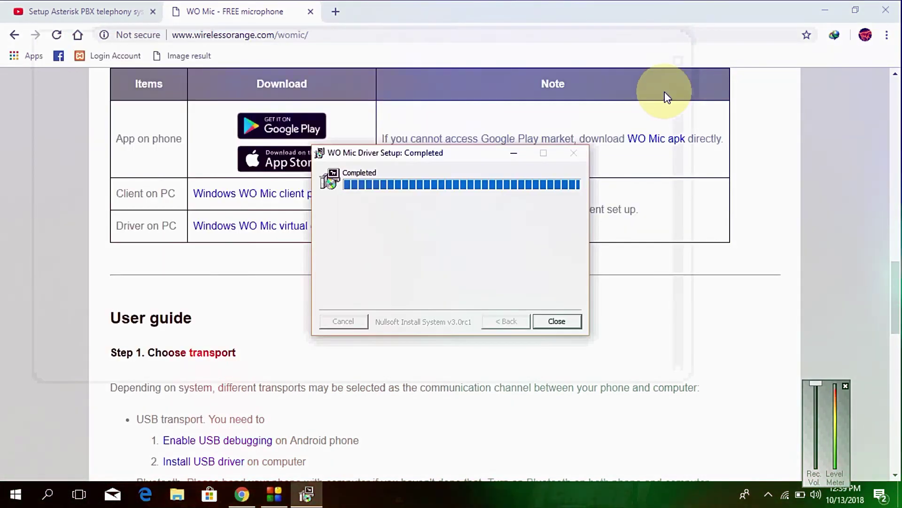
left_click(824, 10)
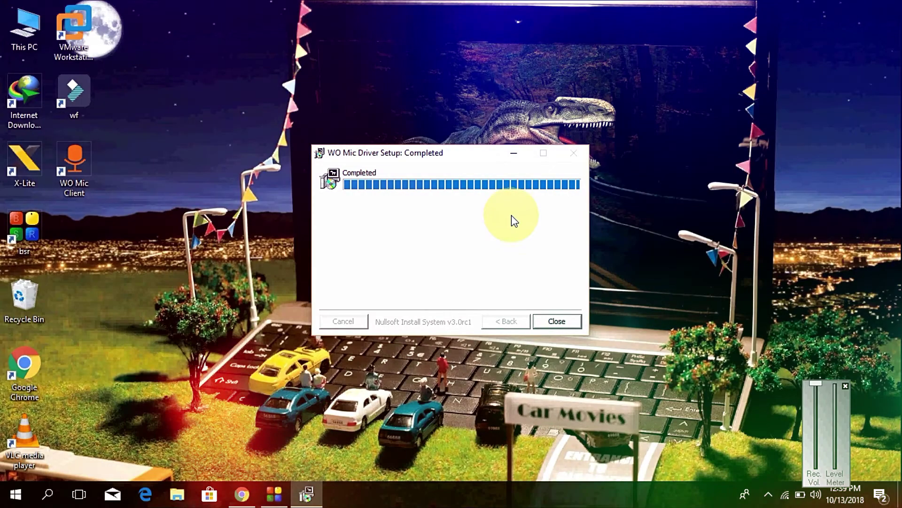
left_click(558, 323)
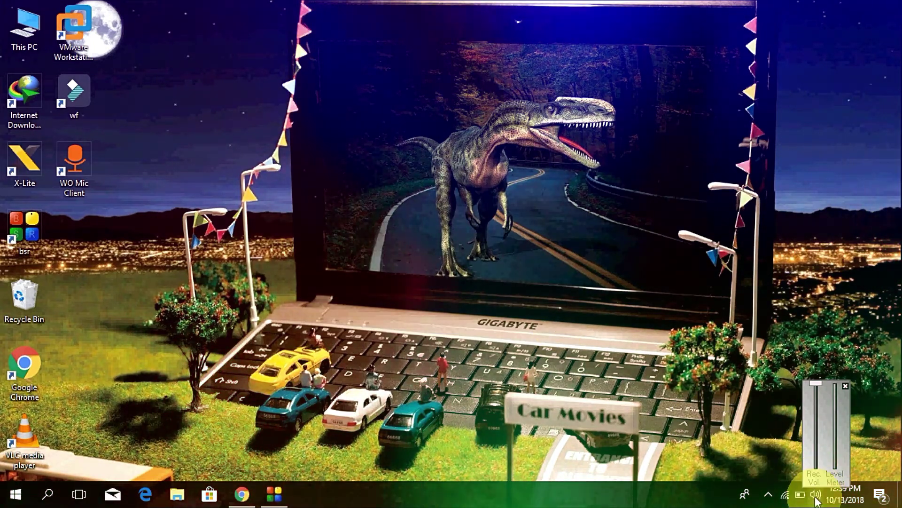
- Open the Windows Sound settings at the list of recording devices
left_click(817, 500)
right_click(816, 501)
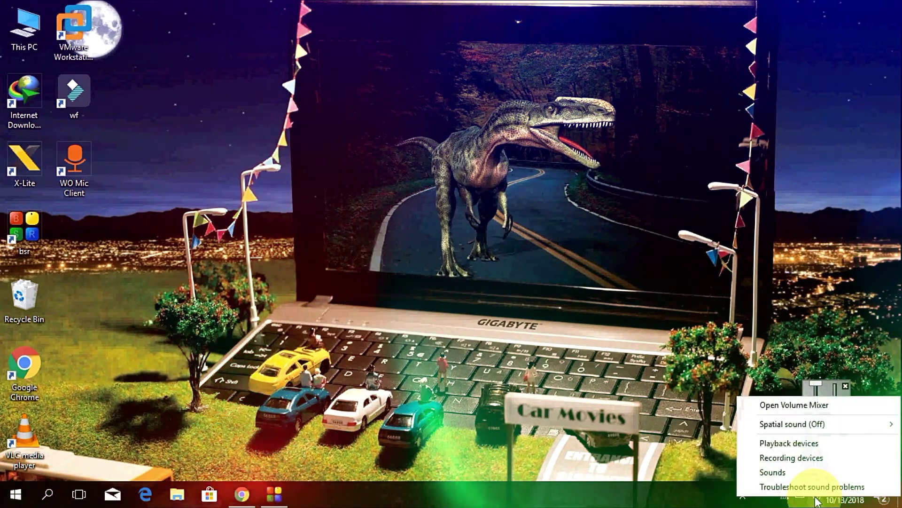
left_click(793, 457)
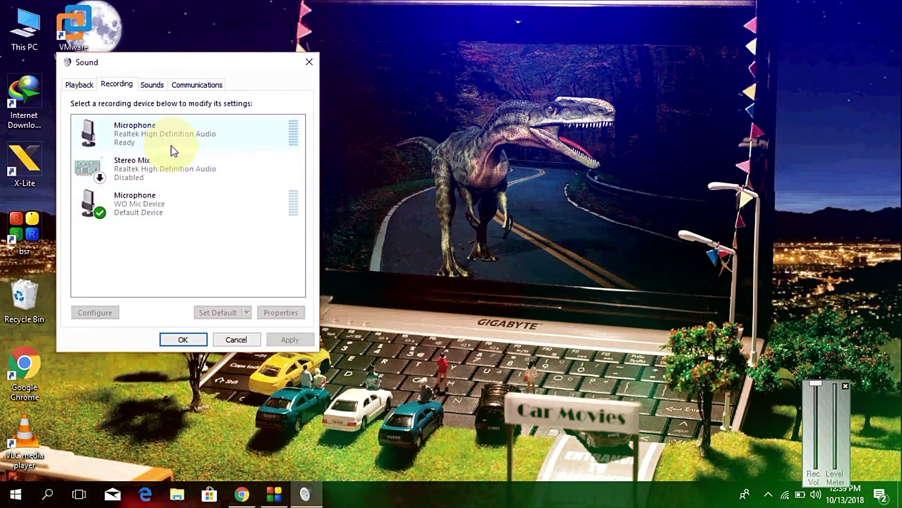
- Disable the WO Mic Device microphone among the recording devices and enable it again
left_click(153, 210)
right_click(153, 211)
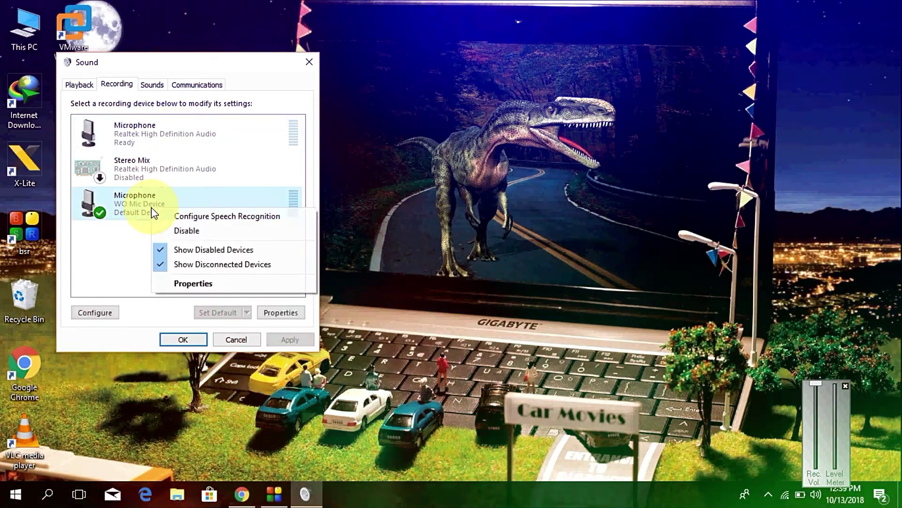
left_click(184, 231)
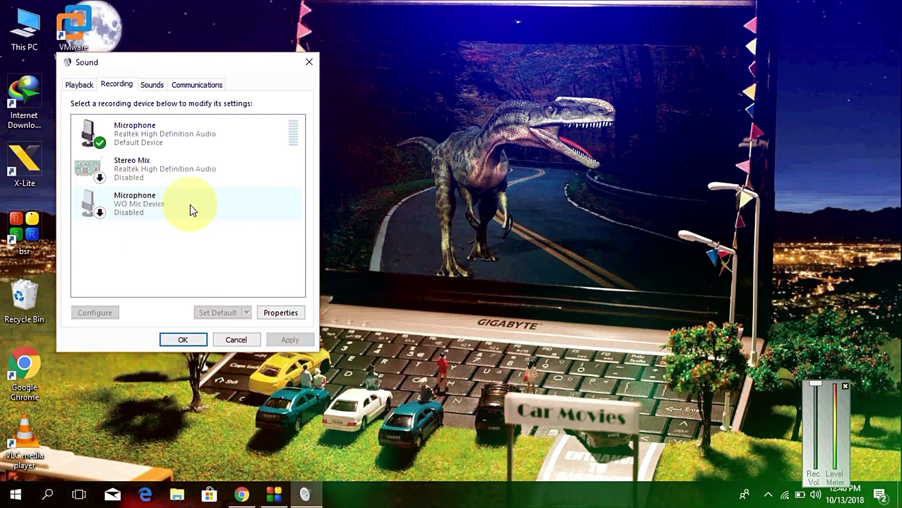
right_click(150, 209)
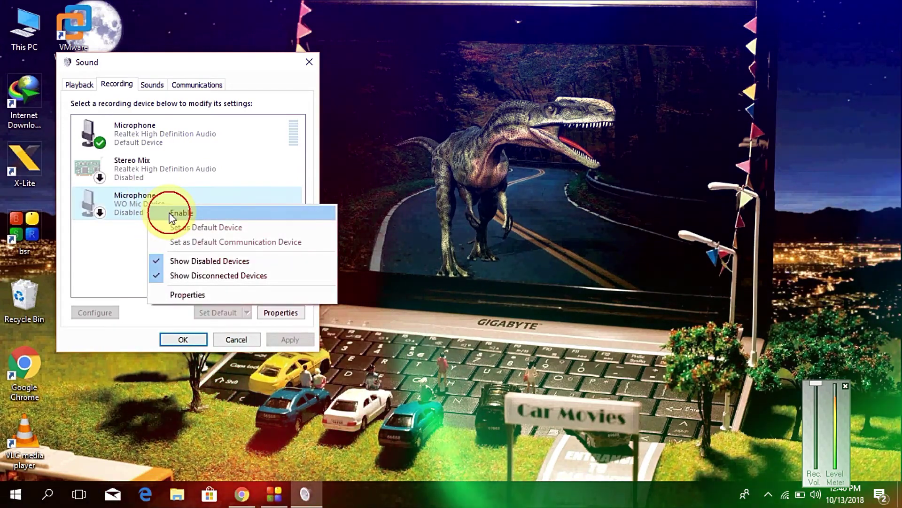
left_click(172, 215)
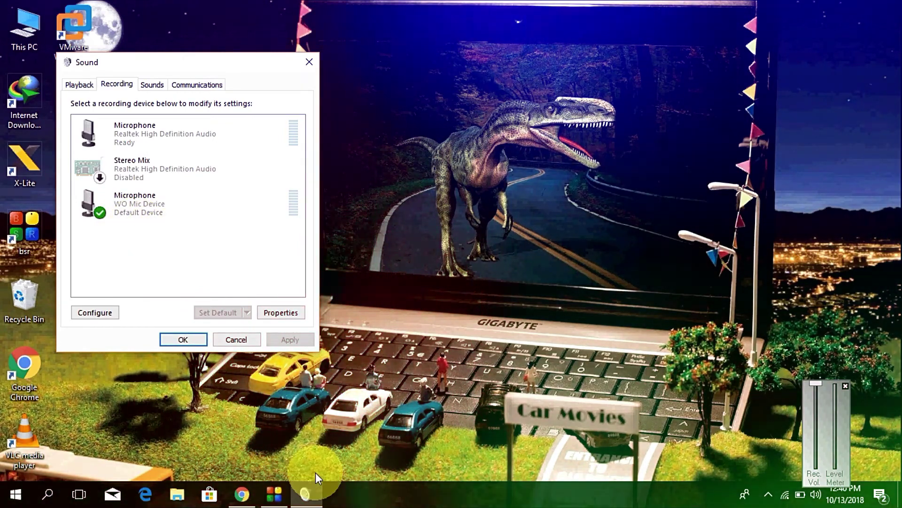
- Launch WO Mic Client from its desktop shortcut
left_click(274, 494)
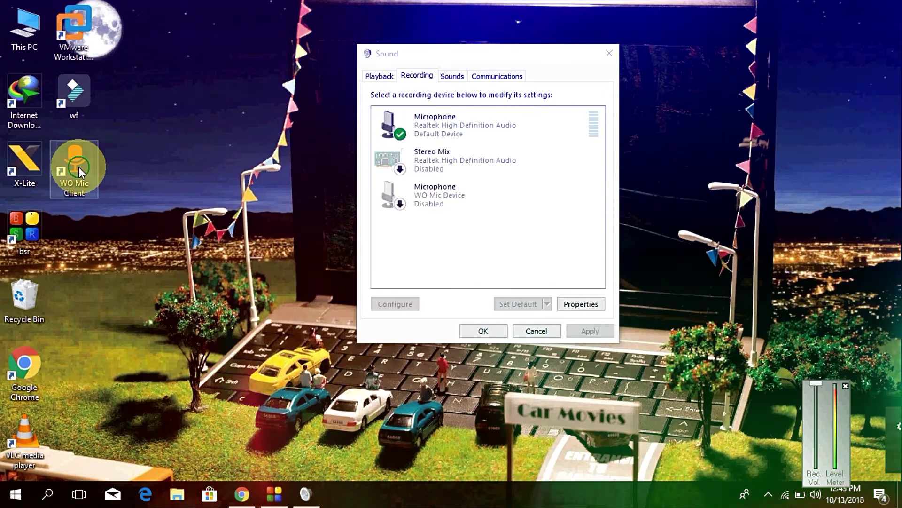
right_click(78, 167)
left_click(110, 159)
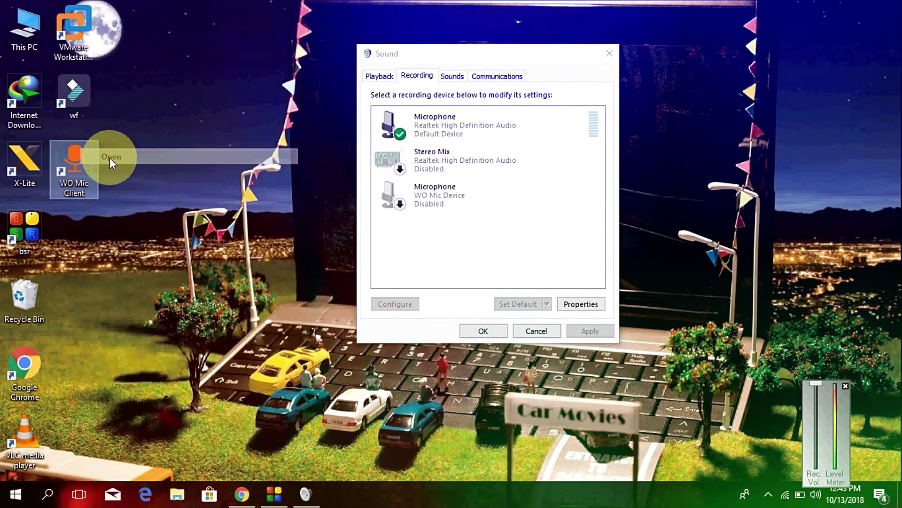
left_click(165, 162)
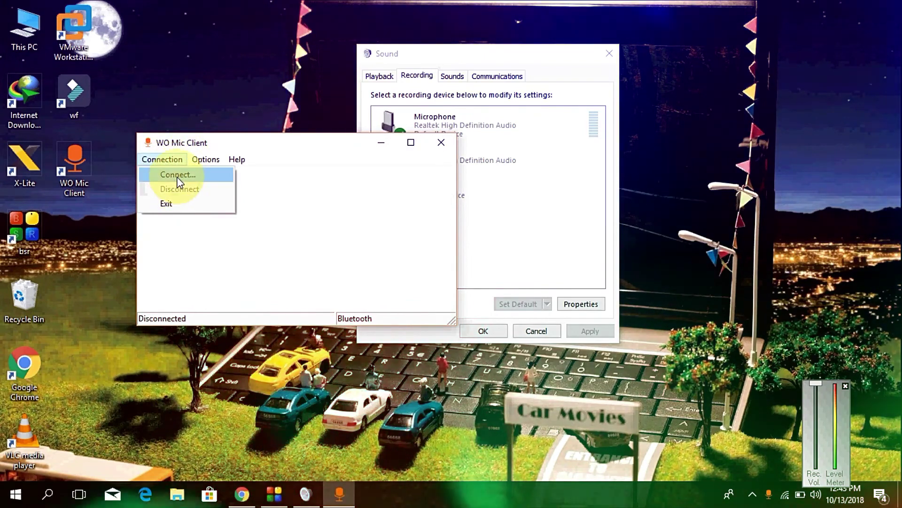
left_click(177, 175)
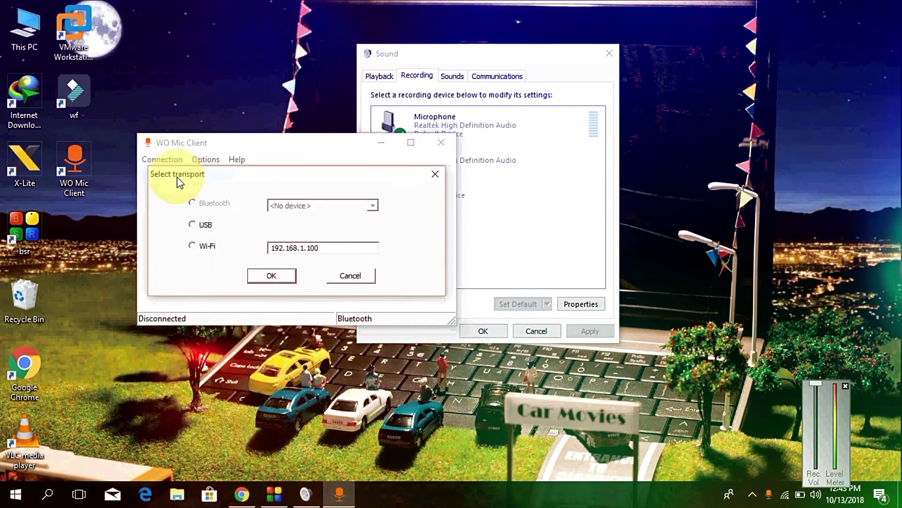
left_click(192, 225)
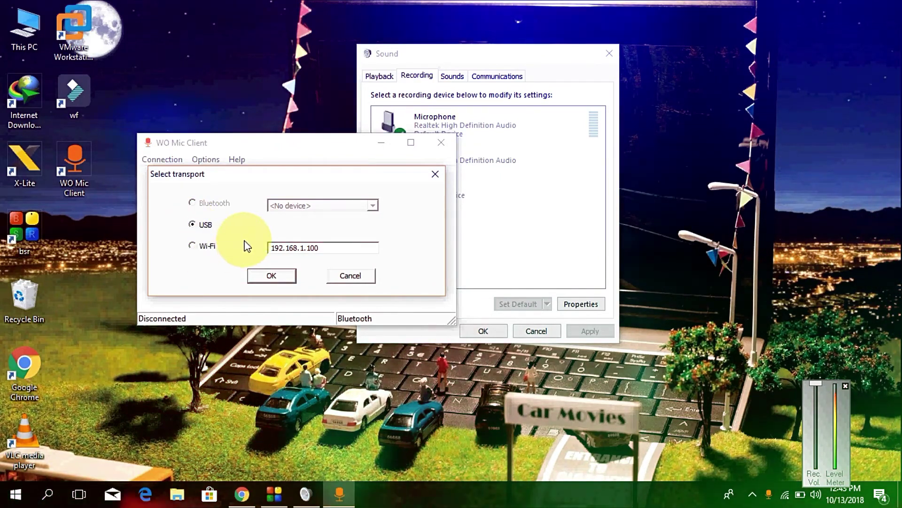
left_click(348, 281)
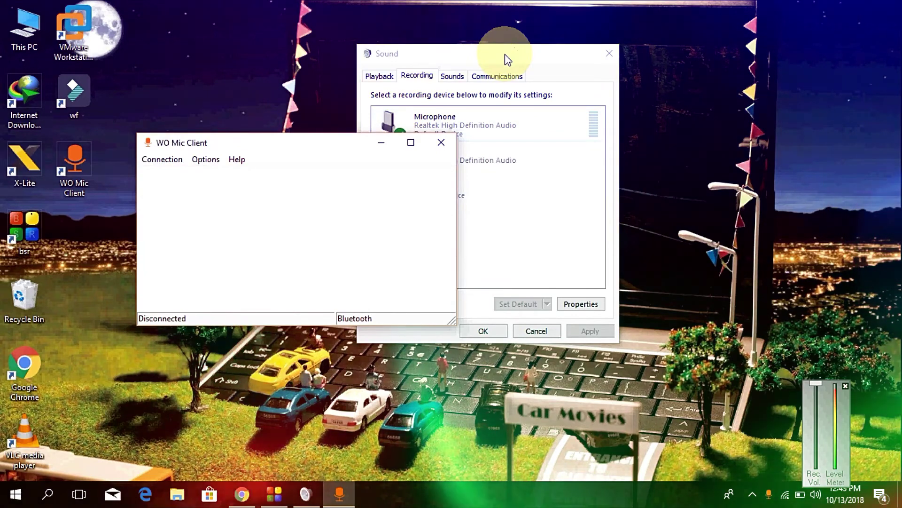
- Enable the disabled WO Mic Device microphone in the Sound recording devices
left_click(508, 60)
left_click(431, 196)
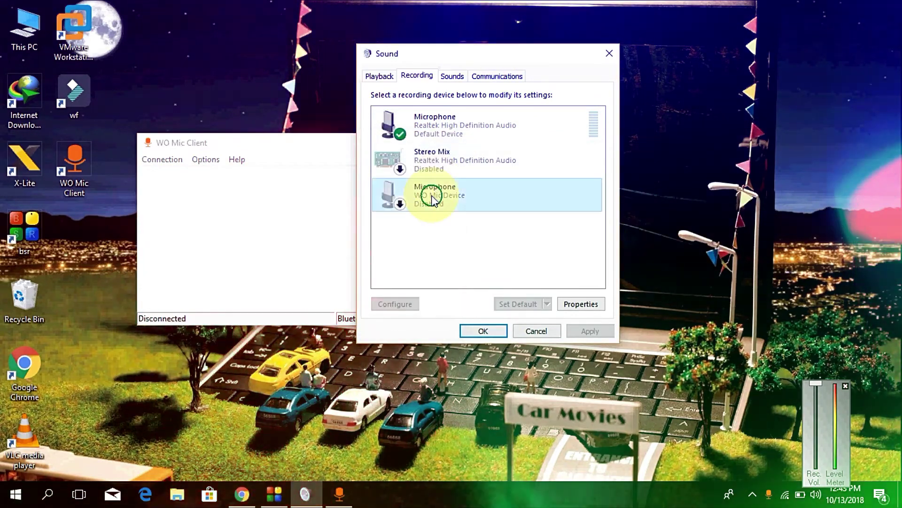
right_click(431, 196)
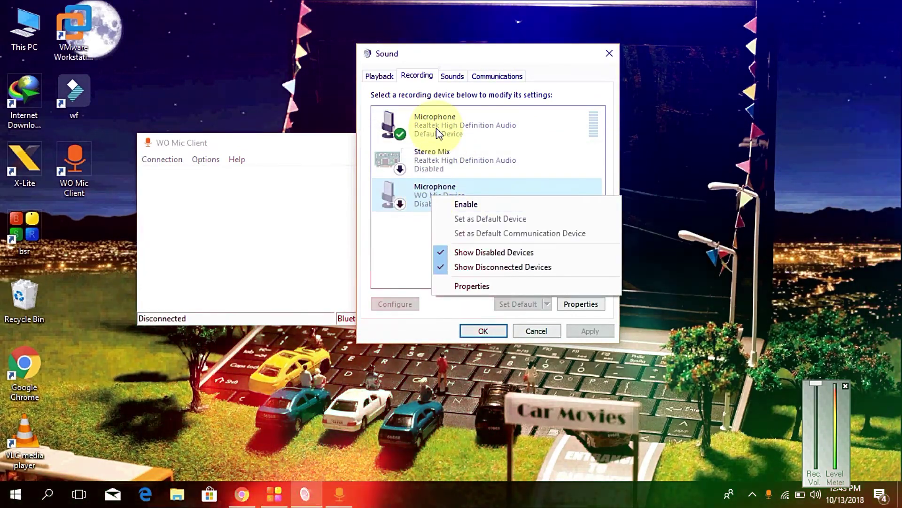
left_click(446, 205)
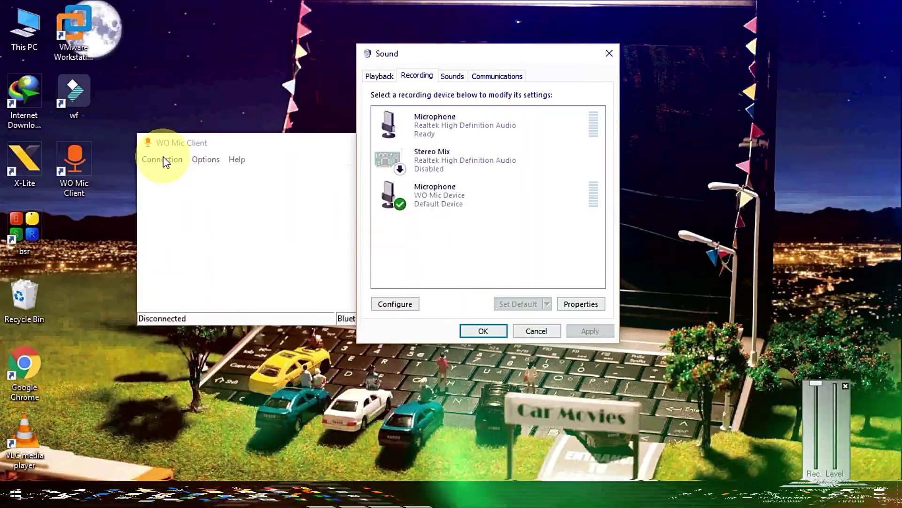
- Connect WO Mic Client to the phone using the USB transport
left_click(162, 160)
left_click(177, 176)
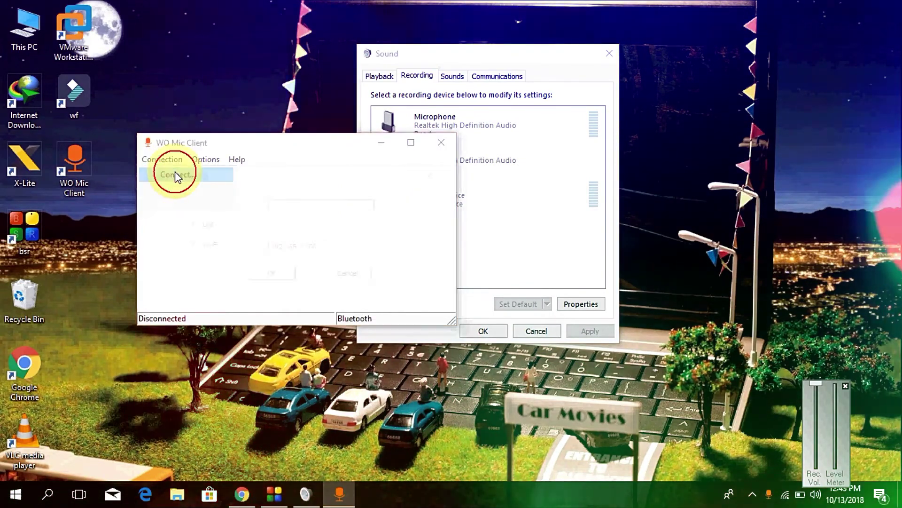
left_click(197, 227)
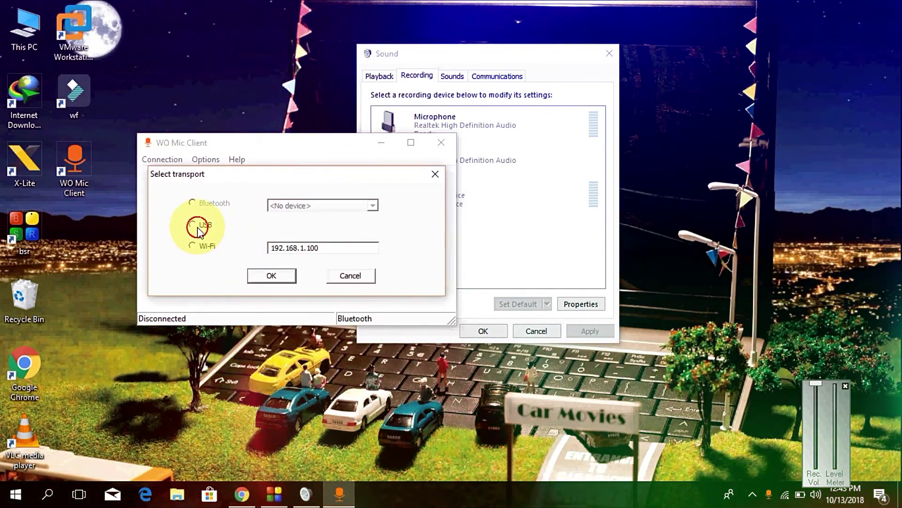
left_click(272, 276)
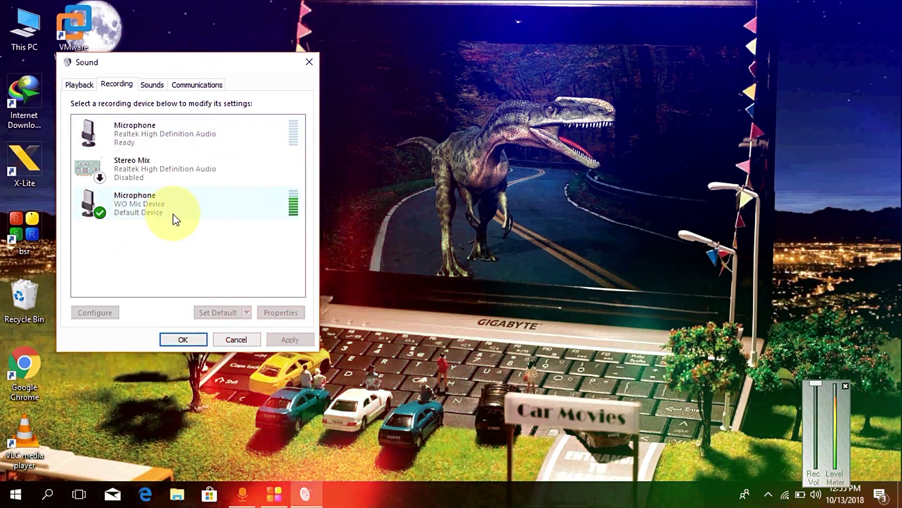
- Disable the Realtek High Definition Audio microphone in the Sound recording devices
left_click(166, 128)
right_click(166, 128)
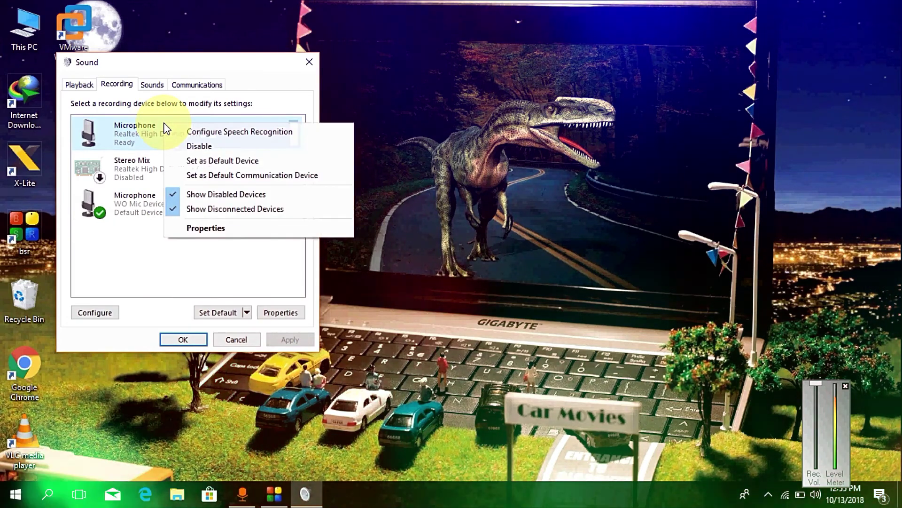
left_click(184, 146)
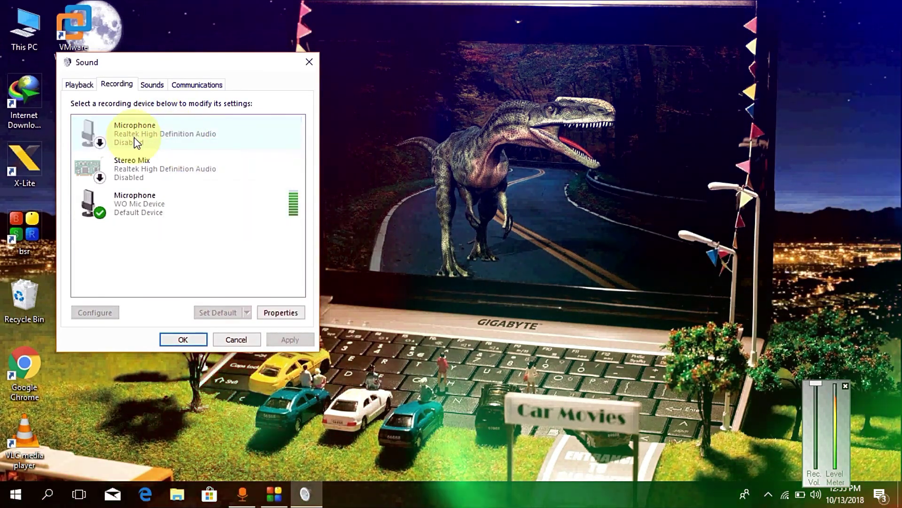